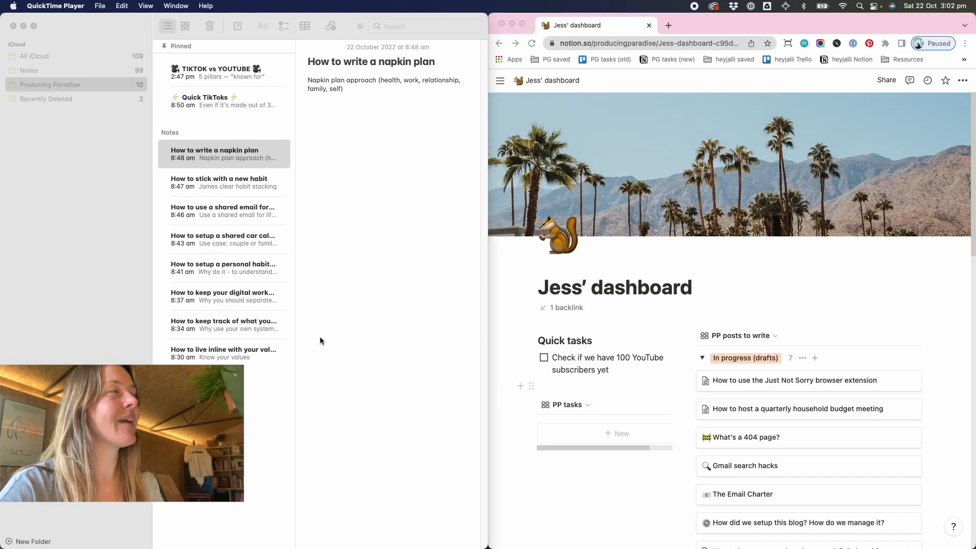
# Step: Snap the Notes window to the left half of the screen and the browser window to the right half using SizeUp
pyautogui.click(80, 34)
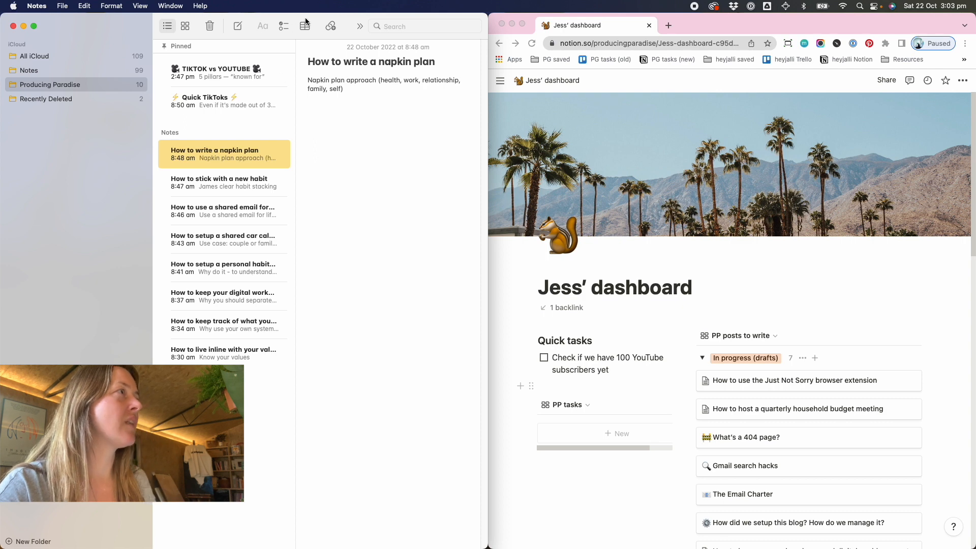
pyautogui.hotkey('ctrl', 'Right')
pyautogui.hotkey('ctrl', 'Left')
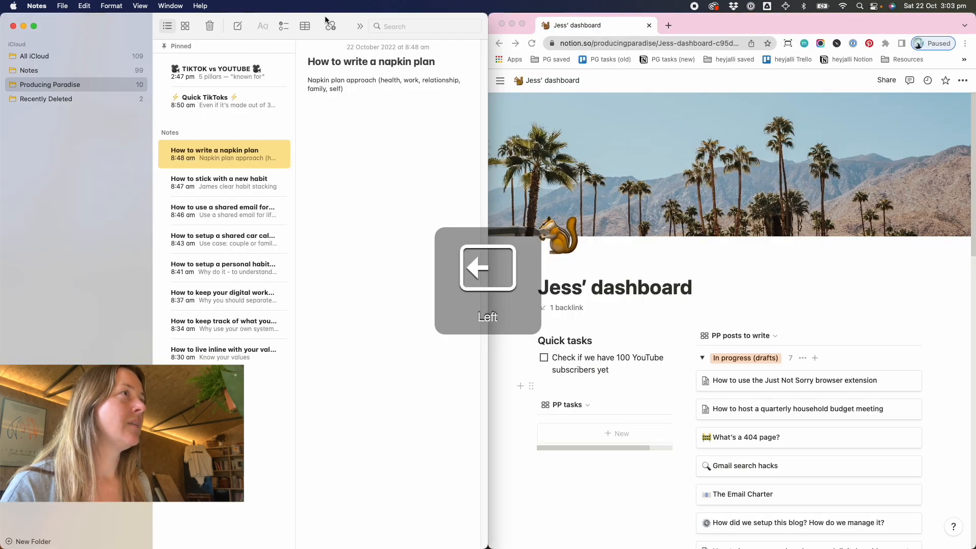
pyautogui.click(599, 20)
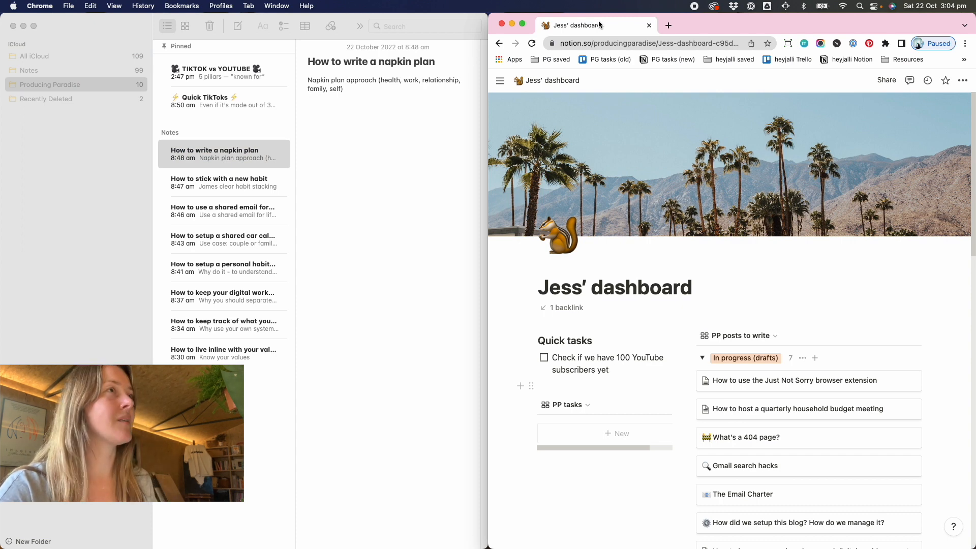
pyautogui.click(791, 6)
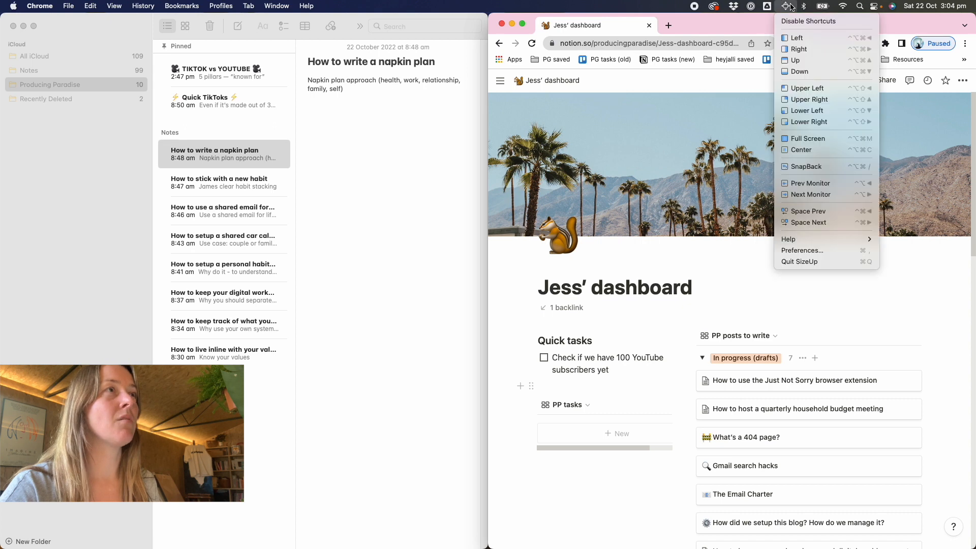
pyautogui.click(798, 49)
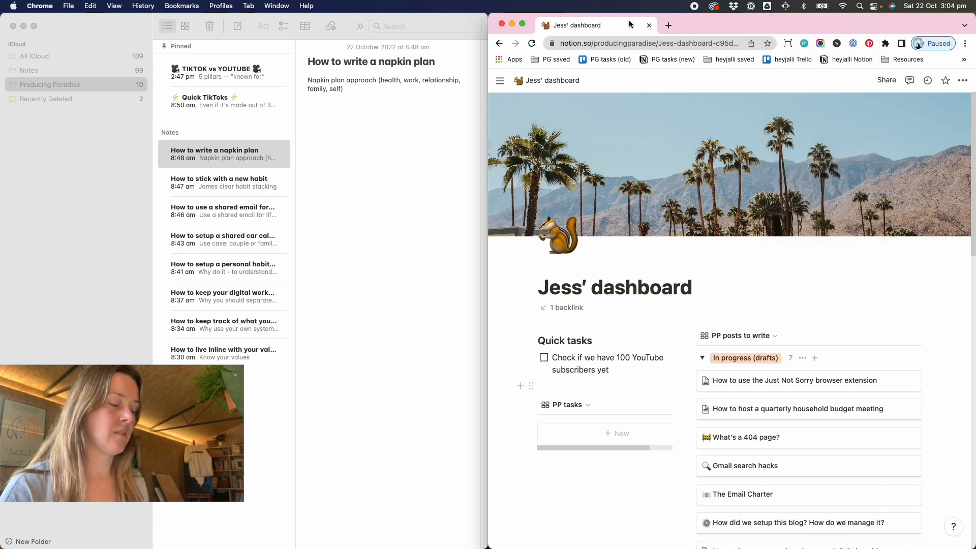
# Step: Cycle the browser window through SizeUp's quarter-screen positions and return it to the right half of the screen
pyautogui.hotkey('ctrl', 'alt', 'shift', 'Right')
pyautogui.hotkey('ctrl', 'alt', 'shift', 'Up')
pyautogui.hotkey('ctrl', 'alt', 'shift', 'Down')
pyautogui.hotkey('ctrl', 'alt', 'shift', 'Right')
pyautogui.hotkey('ctrl', 'alt', 'shift', 'Left')
pyautogui.hotkey('ctrl', 'alt', 'shift', 'Down')
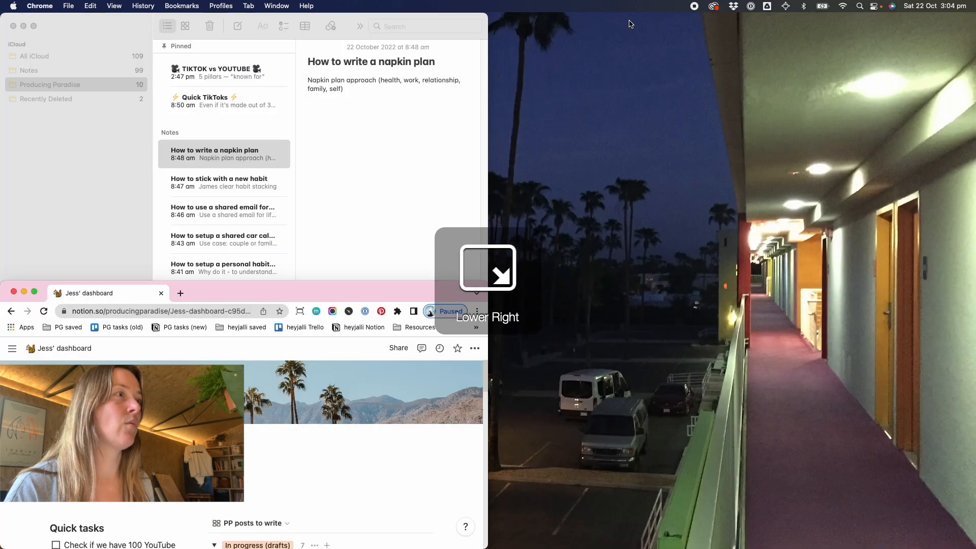
pyautogui.hotkey('ctrl', 'alt', 'shift', 'Right')
pyautogui.press('ctrl+alt+super+Right')
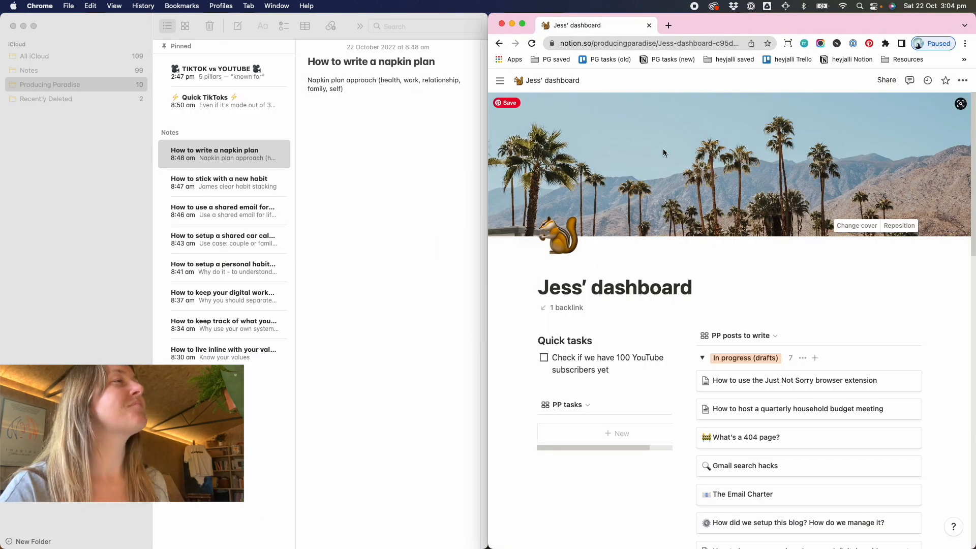
# Step: Open the Blog posts / content ideas database by way of the dashboard's "How to use the Just Not Sorry browser extension" post
pyautogui.click(97, 29)
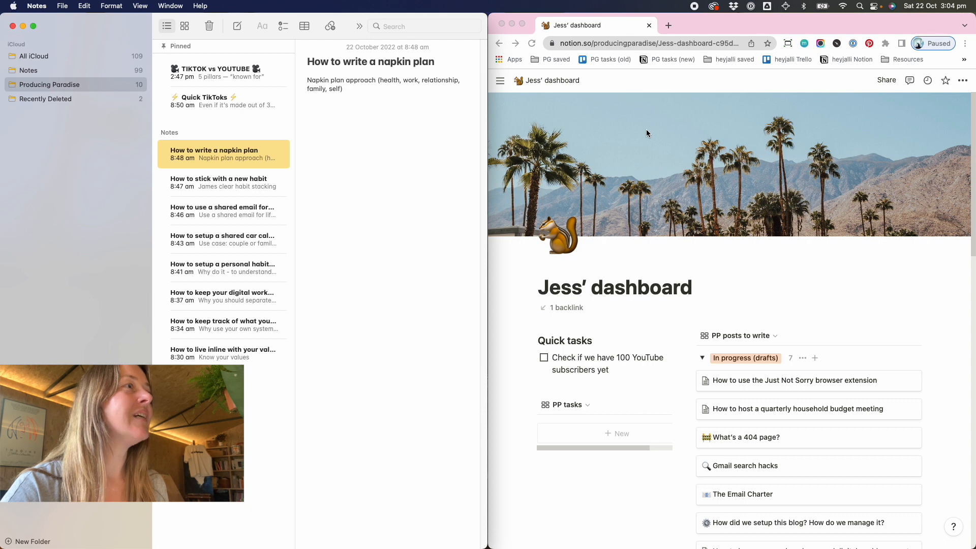
pyautogui.scroll(-3, 646, 134)
pyautogui.scroll(-2, 646, 133)
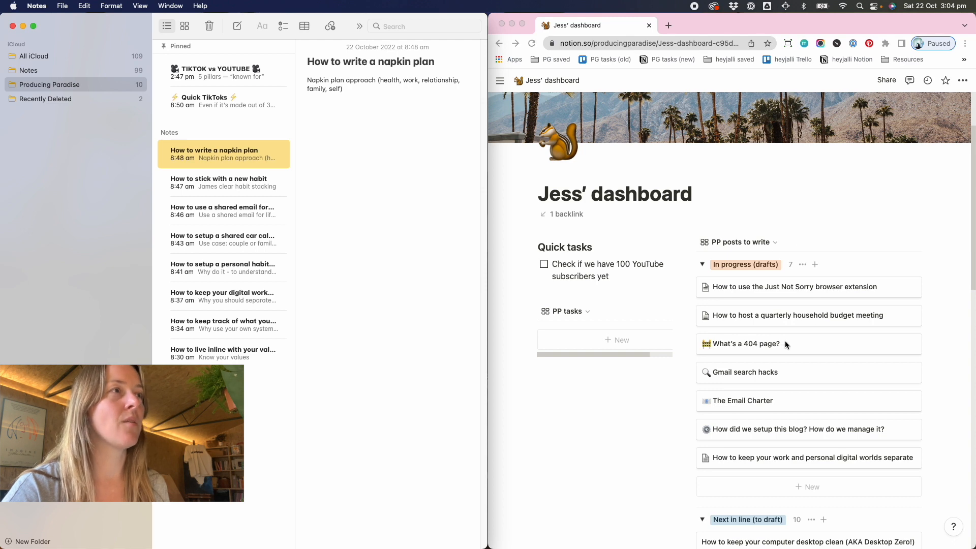
pyautogui.scroll(-2, 785, 338)
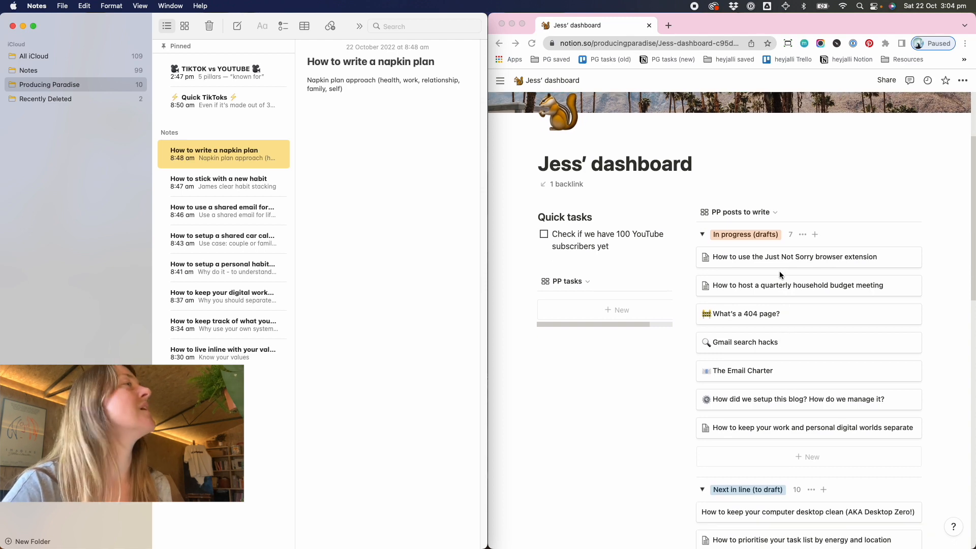
pyautogui.scroll(-1, 784, 267)
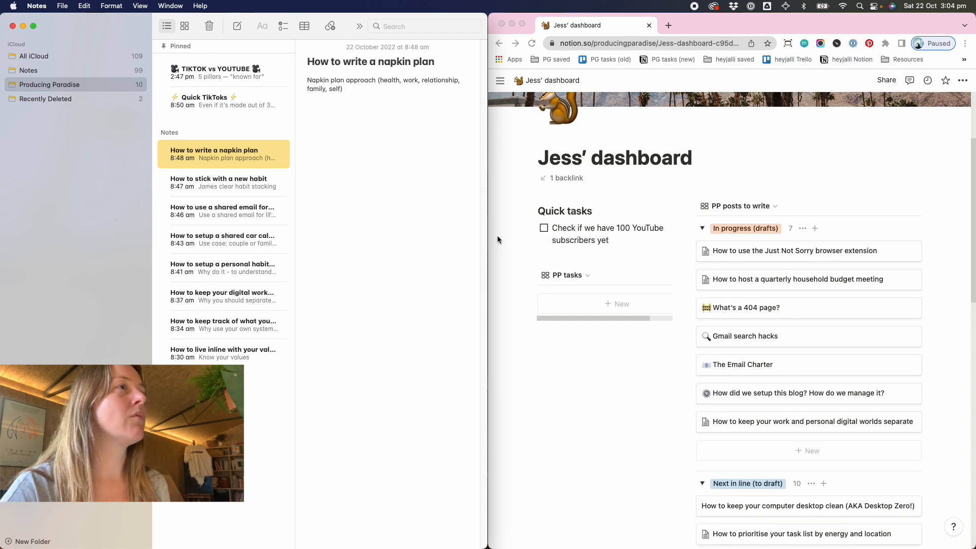
pyautogui.click(740, 212)
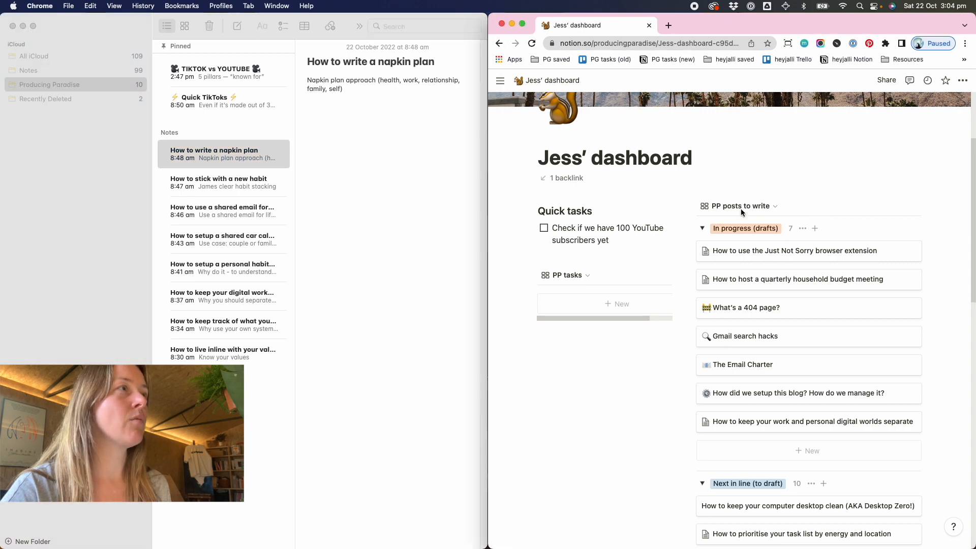
pyautogui.click(746, 258)
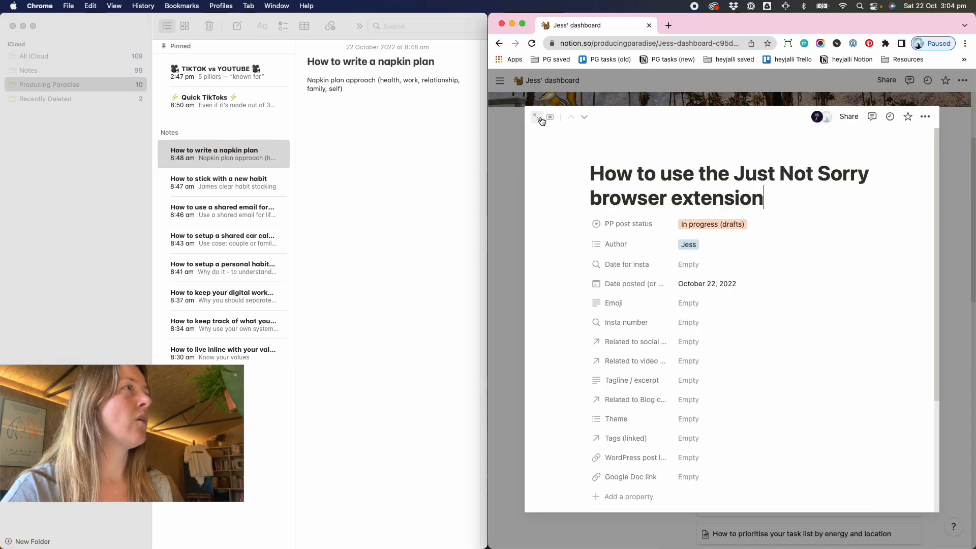
pyautogui.click(630, 81)
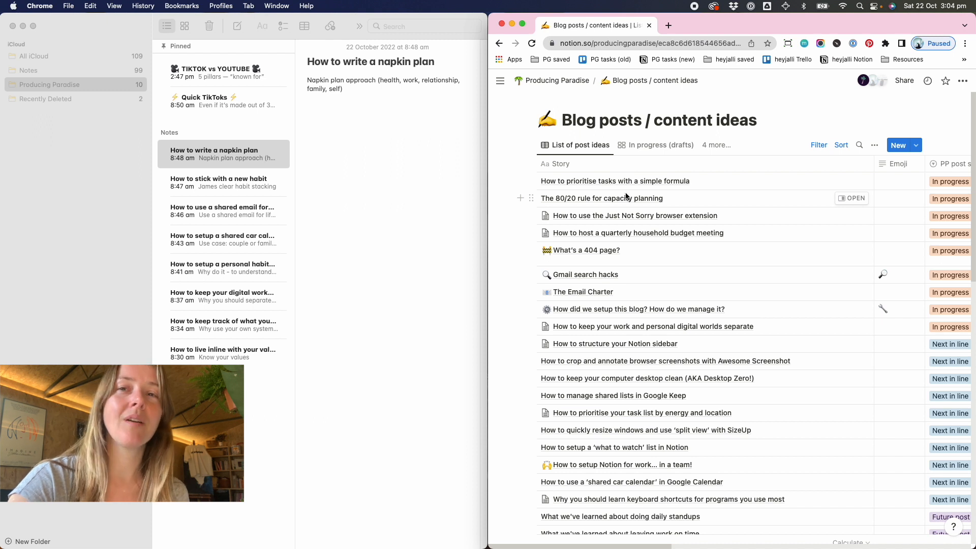
# Step: Search the content ideas list for "napkin" and clear the search
pyautogui.click(859, 146)
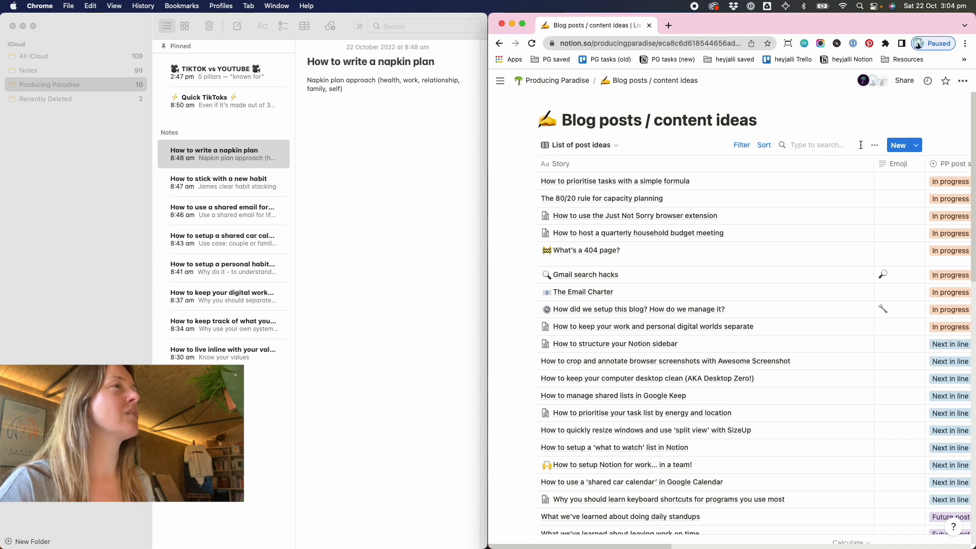
pyautogui.write('napkin')
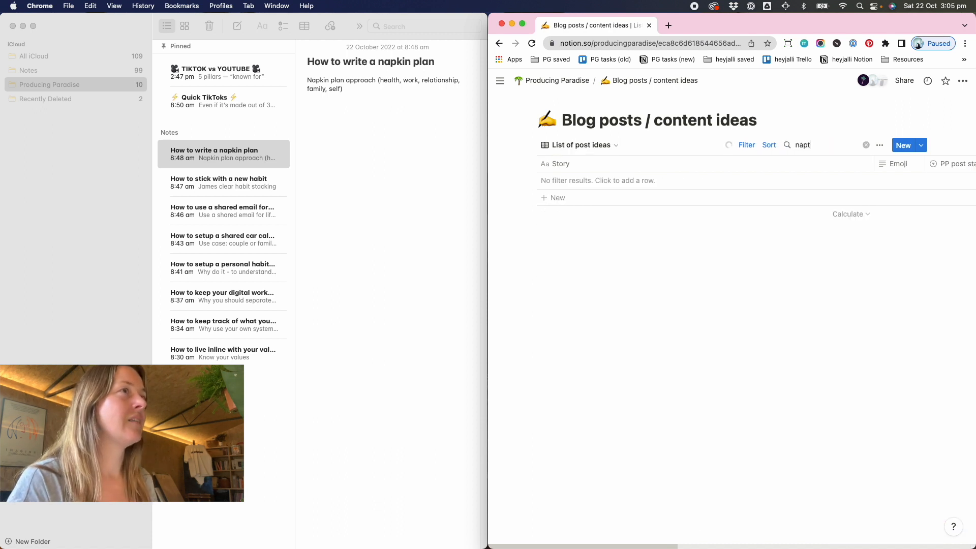
pyautogui.click(866, 145)
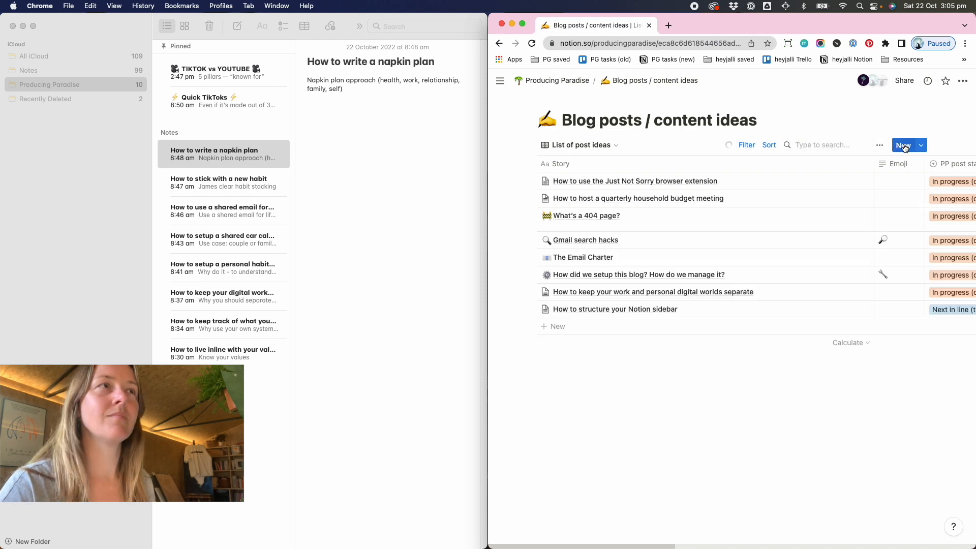
# Step: Create a new content idea and copy the full text of the napkin plan note into its body
pyautogui.click(903, 146)
pyautogui.press('super+Tab')
pyautogui.press('super+a')
pyautogui.press('super+c')
pyautogui.click(758, 508)
pyautogui.press('super+v')
# Step: Title the new entry "How to write a napkin plan" by copying the heading from its body
pyautogui.moveTo(783, 473); pyautogui.dragTo(676, 473)
pyautogui.press('super+c')
pyautogui.click(762, 122)
pyautogui.press('super+v')
# Step: Set the napkin plan entry's PP post status to "Future post idea" and select its author's name
pyautogui.click(791, 145)
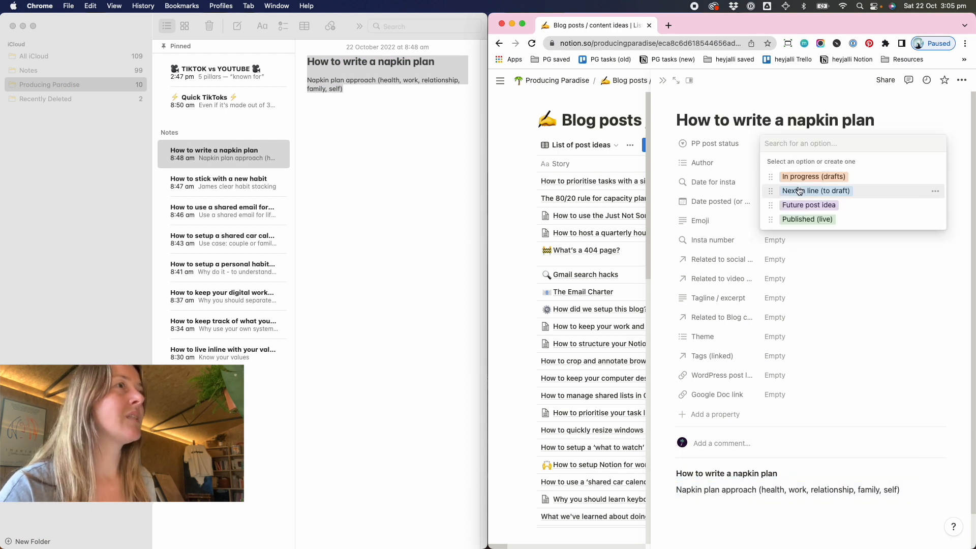
pyautogui.click(802, 206)
pyautogui.click(773, 164)
pyautogui.click(789, 224)
pyautogui.click(758, 120)
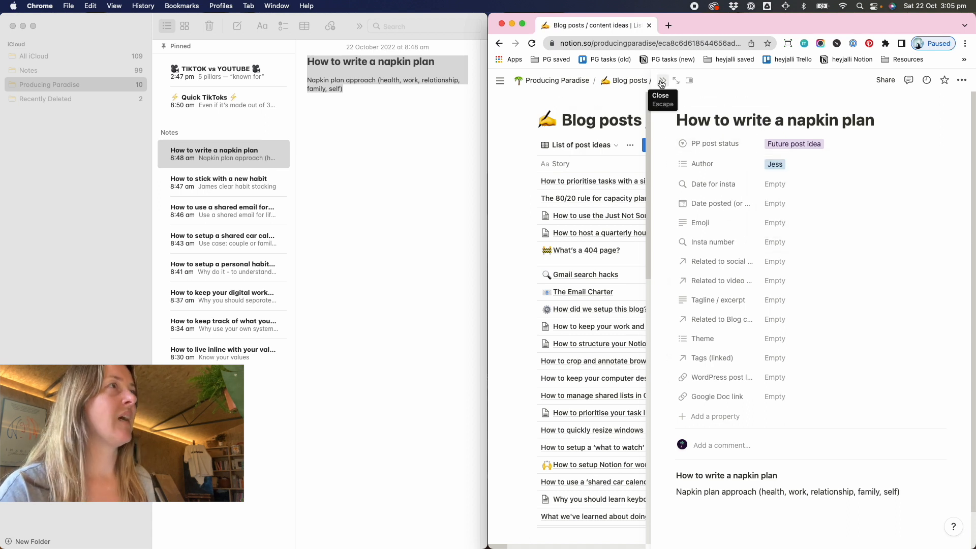
# Step: Close the napkin plan entry and delete the original note in the Notes app
pyautogui.click(661, 83)
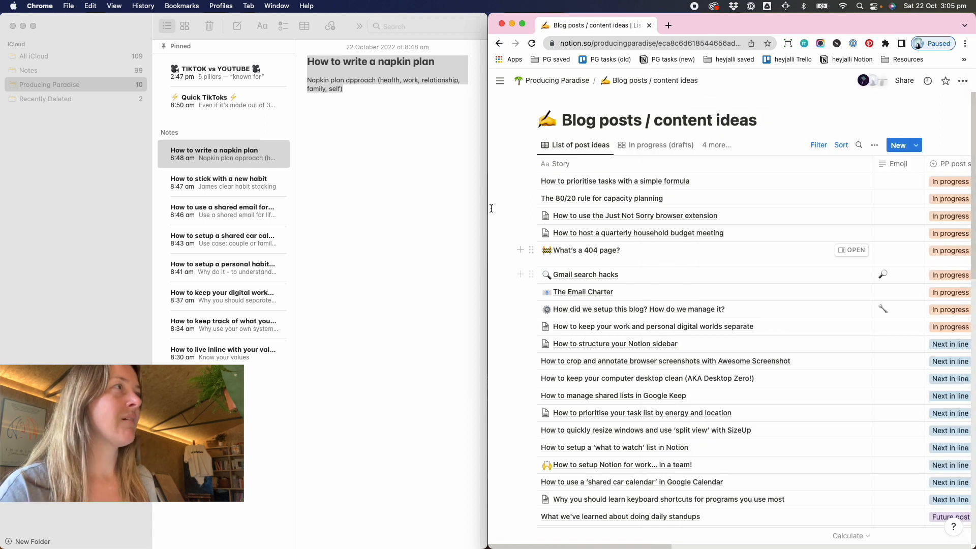
pyautogui.click(209, 28)
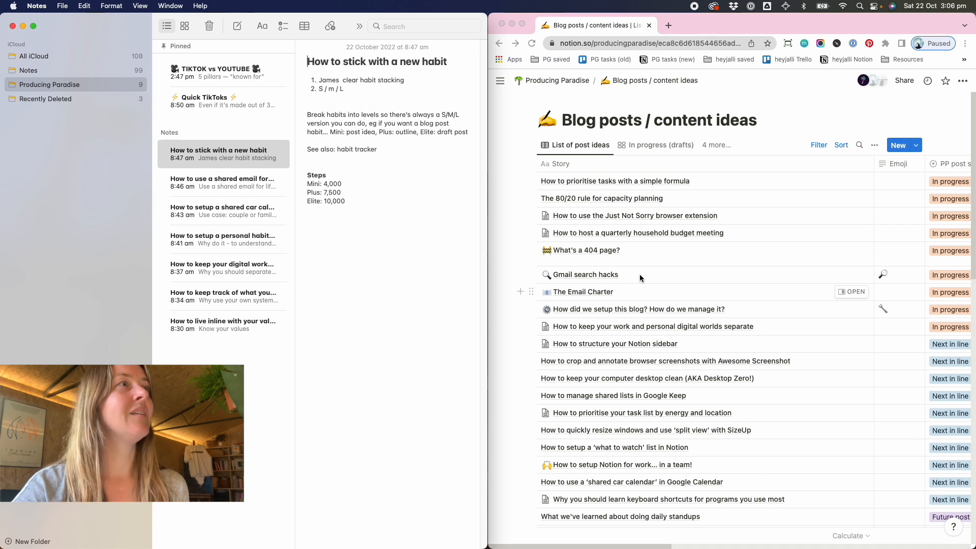
# Step: Switch to Notion, open the personal dashboard page and enlarge the browser window to full screen
pyautogui.click(556, 81)
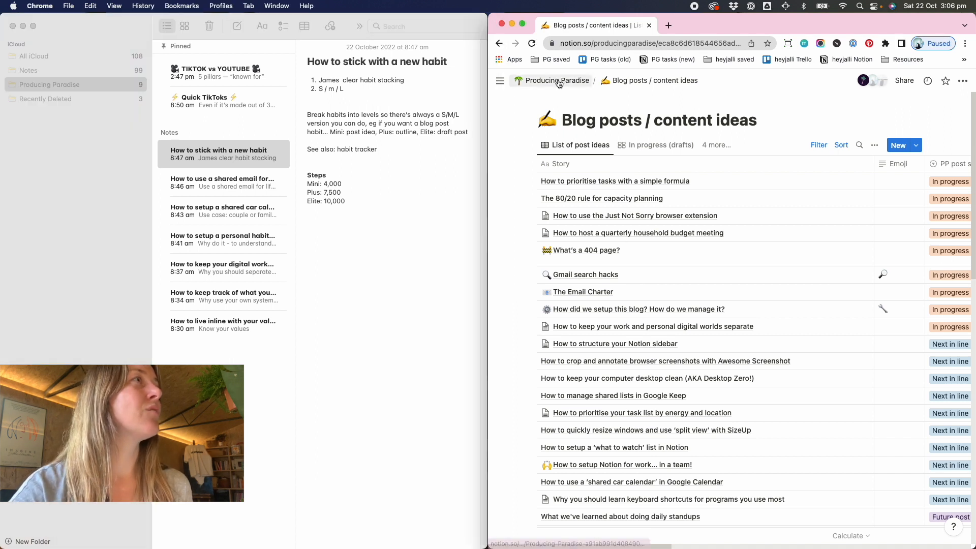
pyautogui.moveTo(500, 80)
pyautogui.click(530, 214)
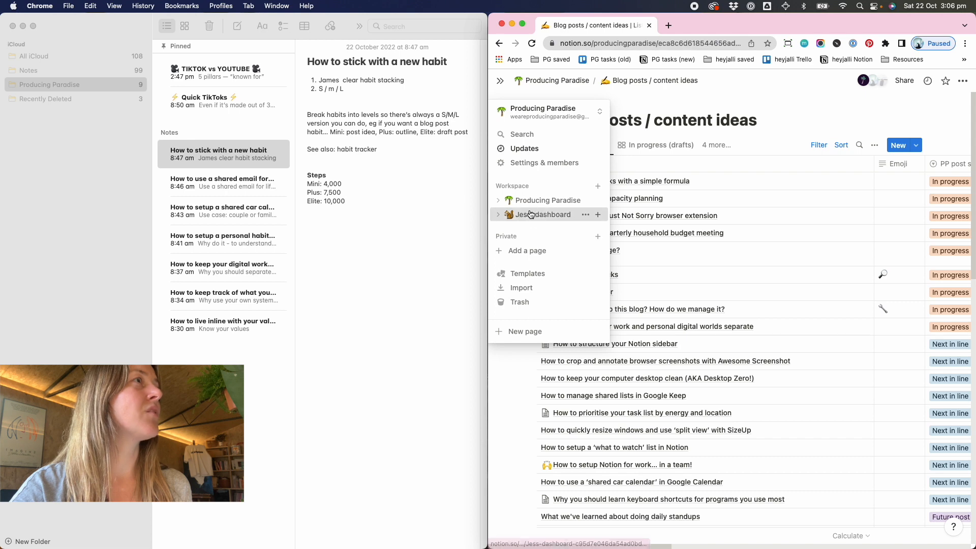
pyautogui.press('ctrl+super+f')
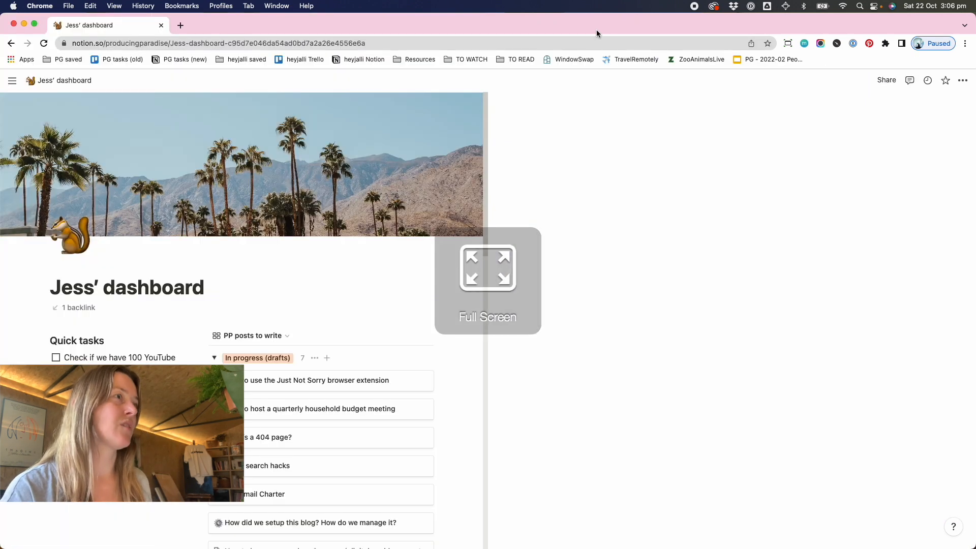
# Step: Show the Network property on the dashboard's "Recent / upcoming video posts" timeline and close the view options
pyautogui.scroll(-5, 683, 238)
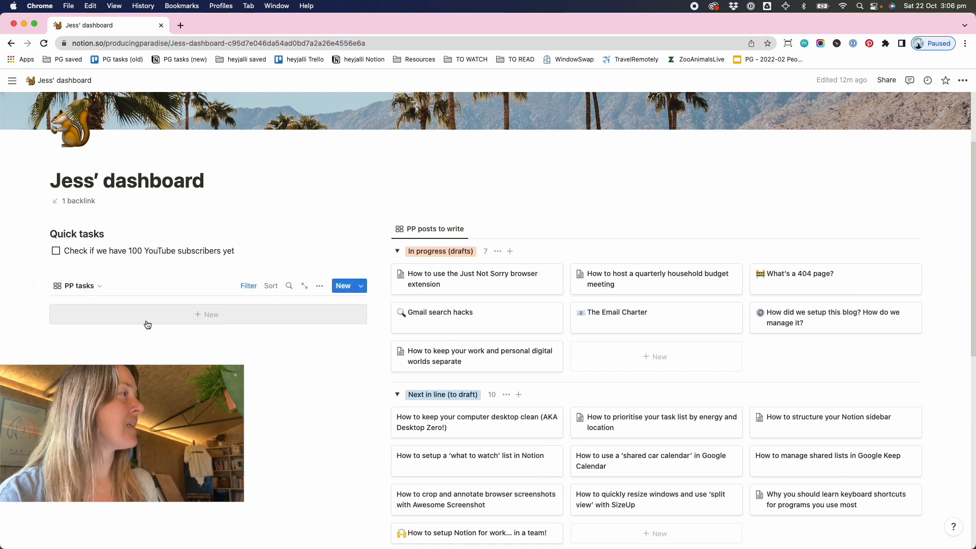
pyautogui.scroll(-2, 199, 355)
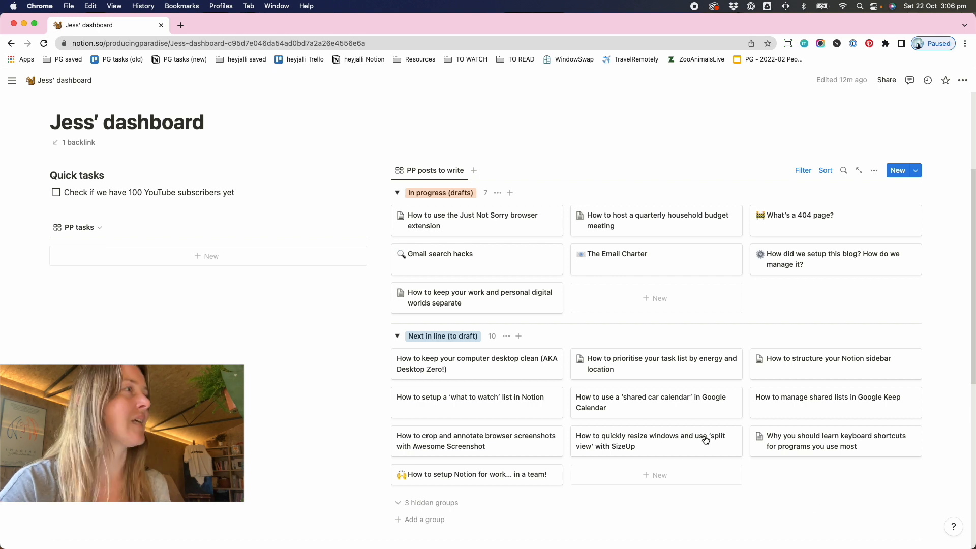
pyautogui.scroll(-1, 709, 319)
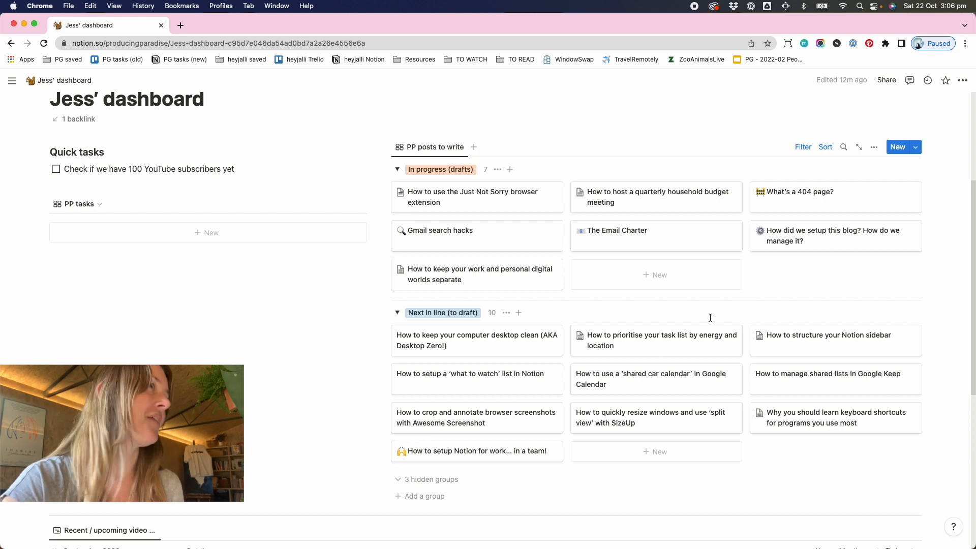
pyautogui.scroll(-5, 710, 318)
pyautogui.scroll(-2, 710, 317)
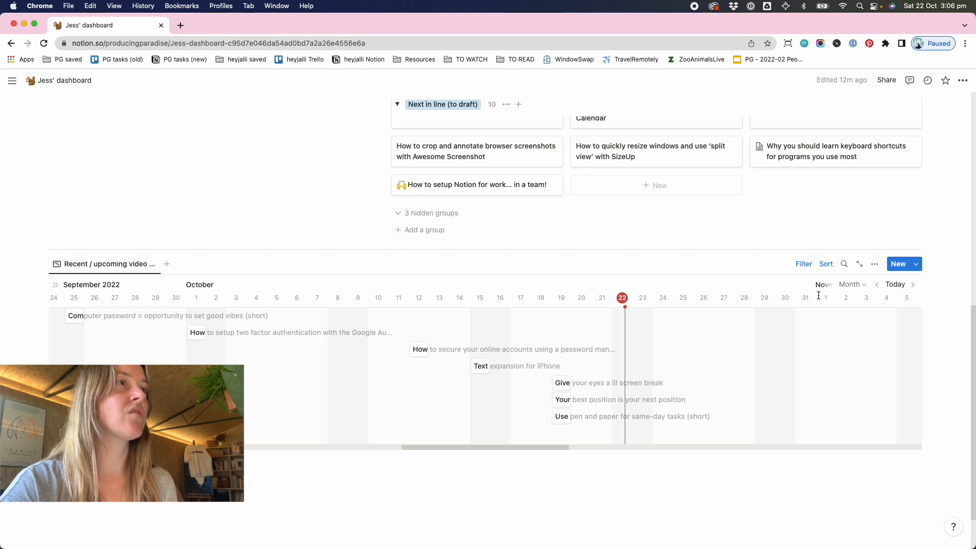
pyautogui.click(101, 271)
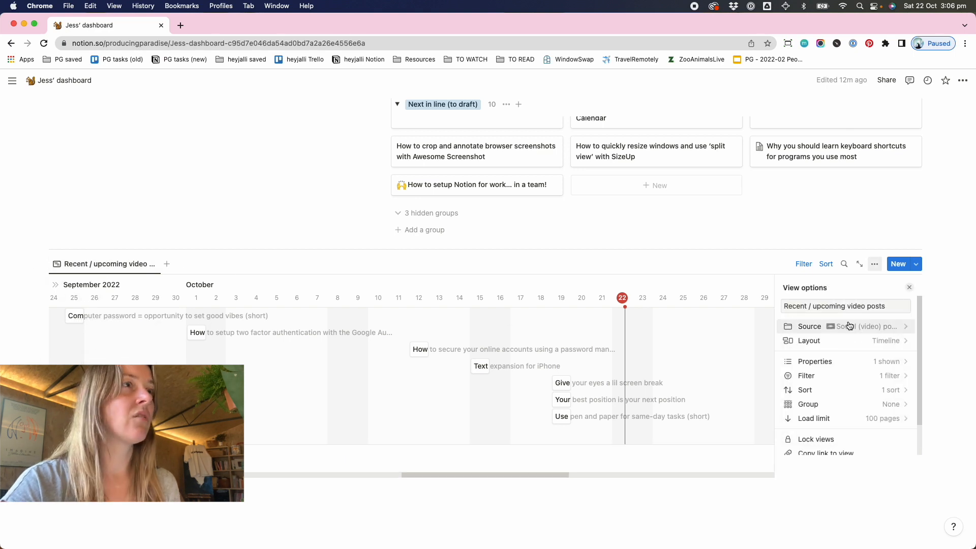
pyautogui.click(863, 364)
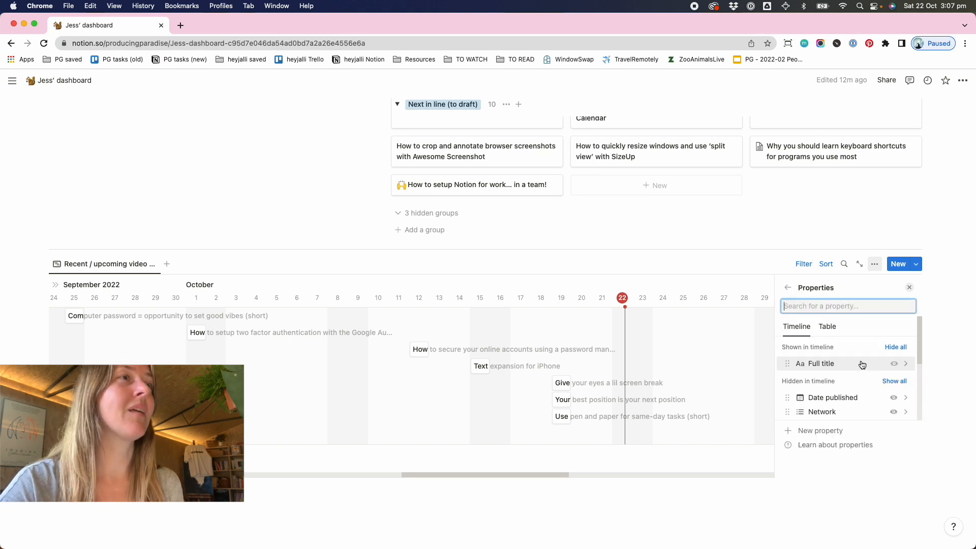
pyautogui.click(887, 412)
pyautogui.click(787, 288)
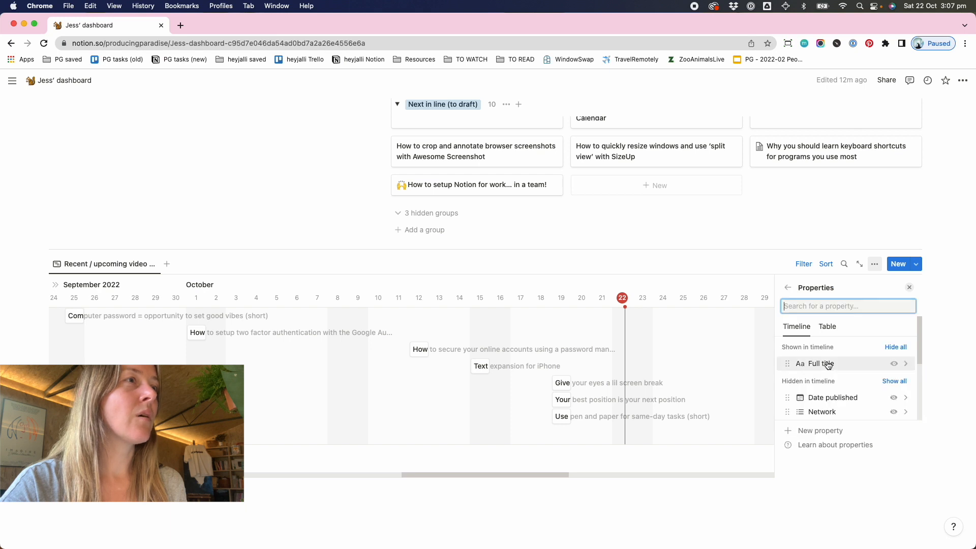
pyautogui.click(893, 412)
pyautogui.scroll(-3, 862, 394)
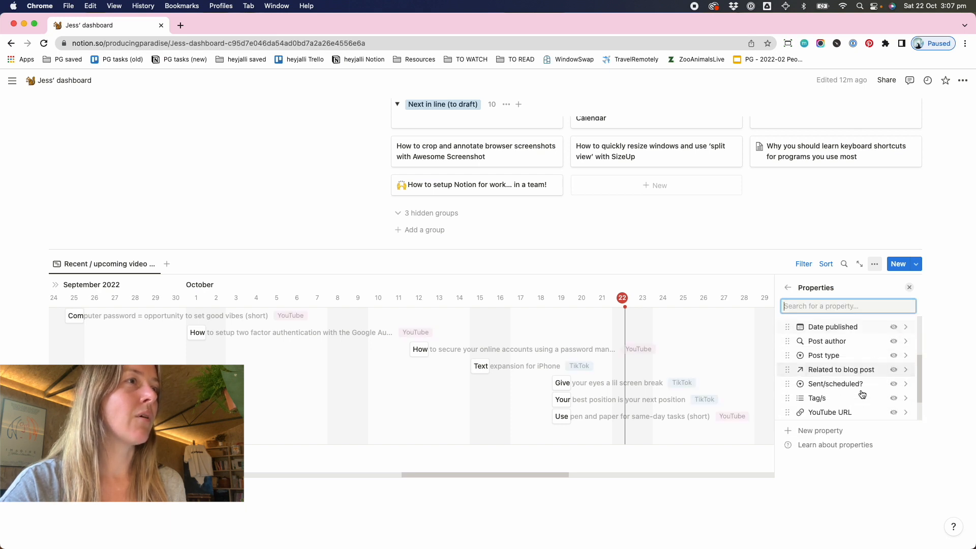
pyautogui.scroll(3, 861, 388)
pyautogui.click(789, 288)
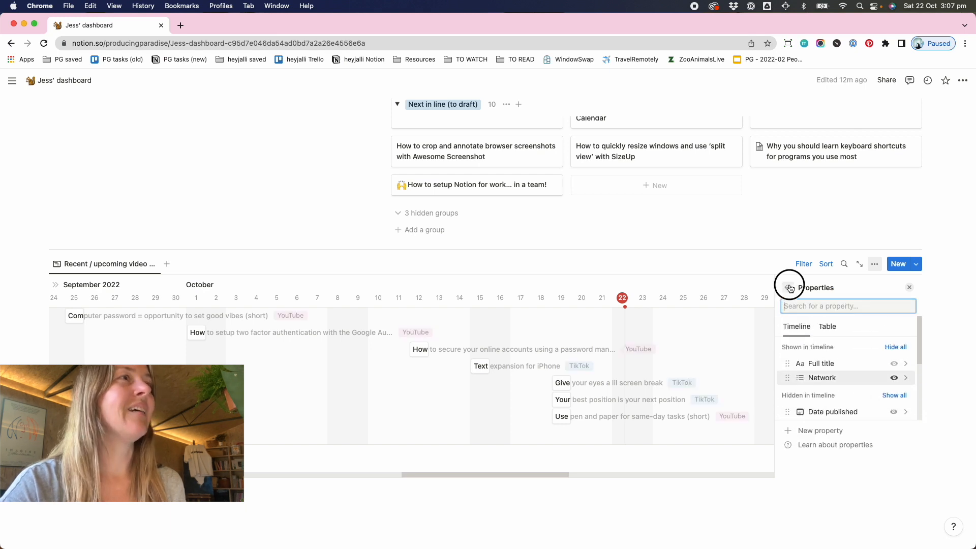
pyautogui.click(911, 286)
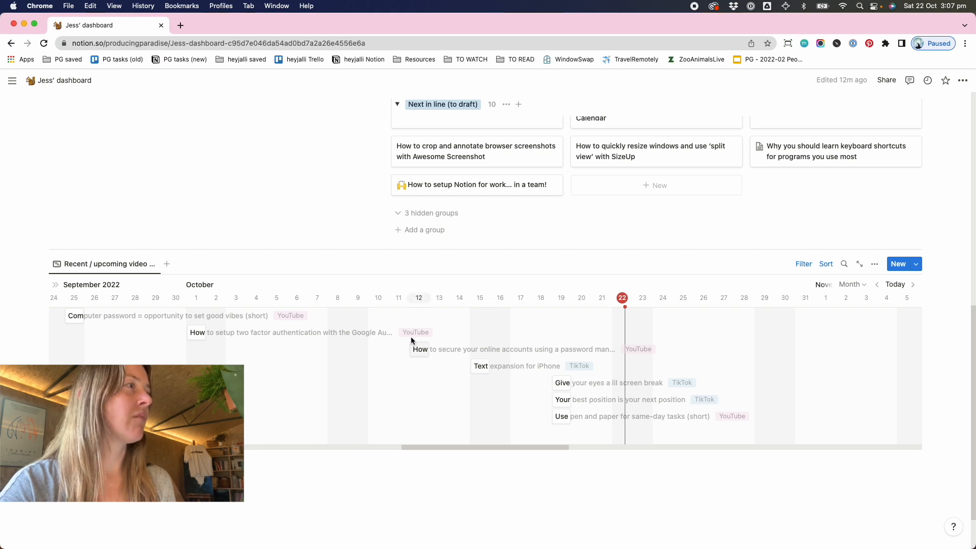
pyautogui.scroll(1, 421, 346)
pyautogui.scroll(10, 421, 345)
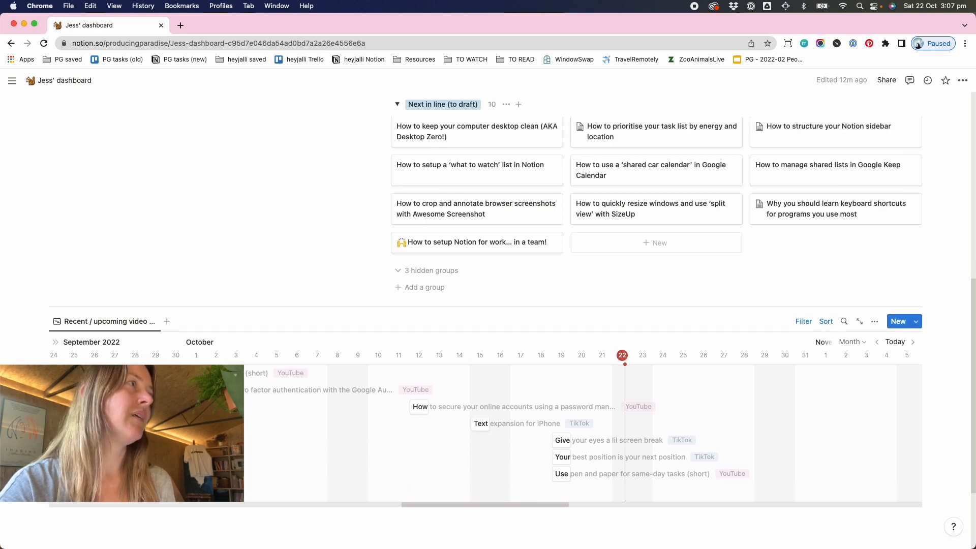
pyautogui.scroll(3, 305, 396)
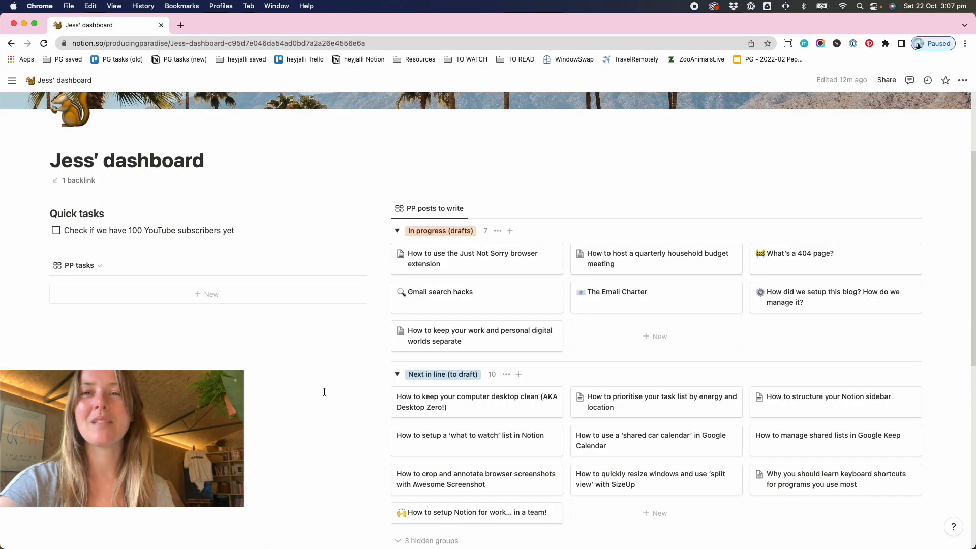
pyautogui.scroll(-1, 324, 392)
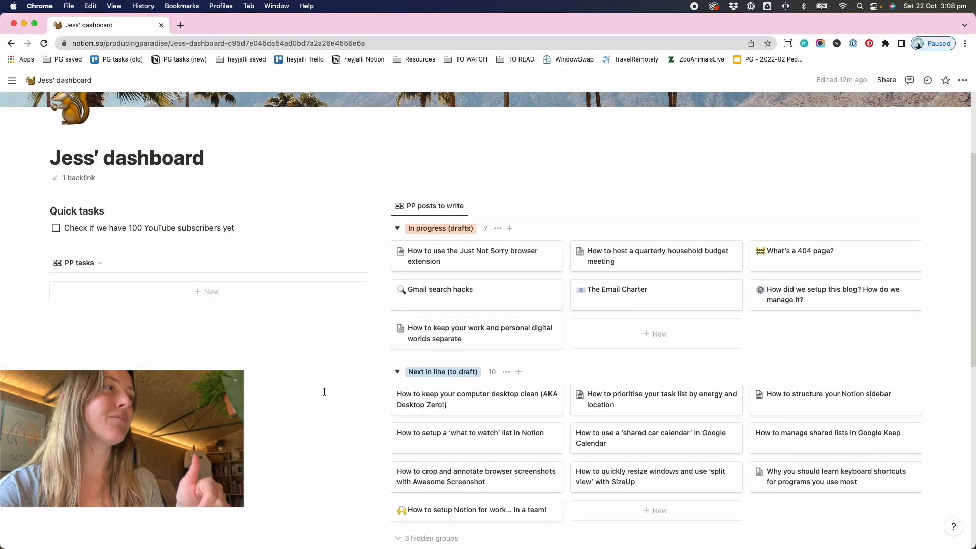